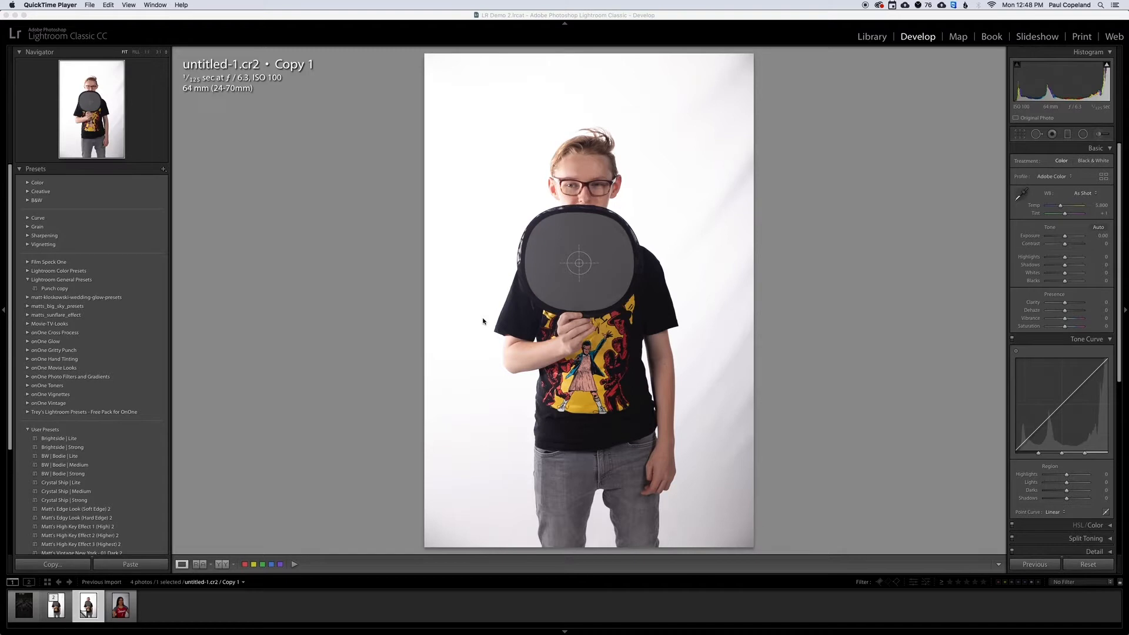
View the Import Photos and Video window, leave it without importing, and return to the Develop module.
left_click(483, 321)
left_click(68, 4)
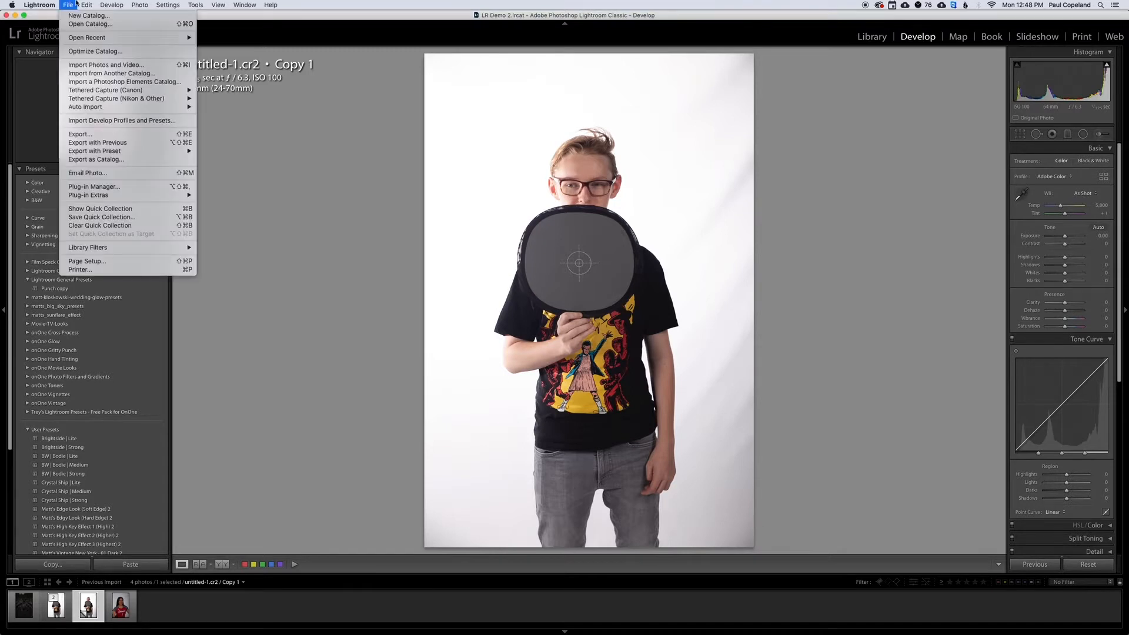
left_click(97, 66)
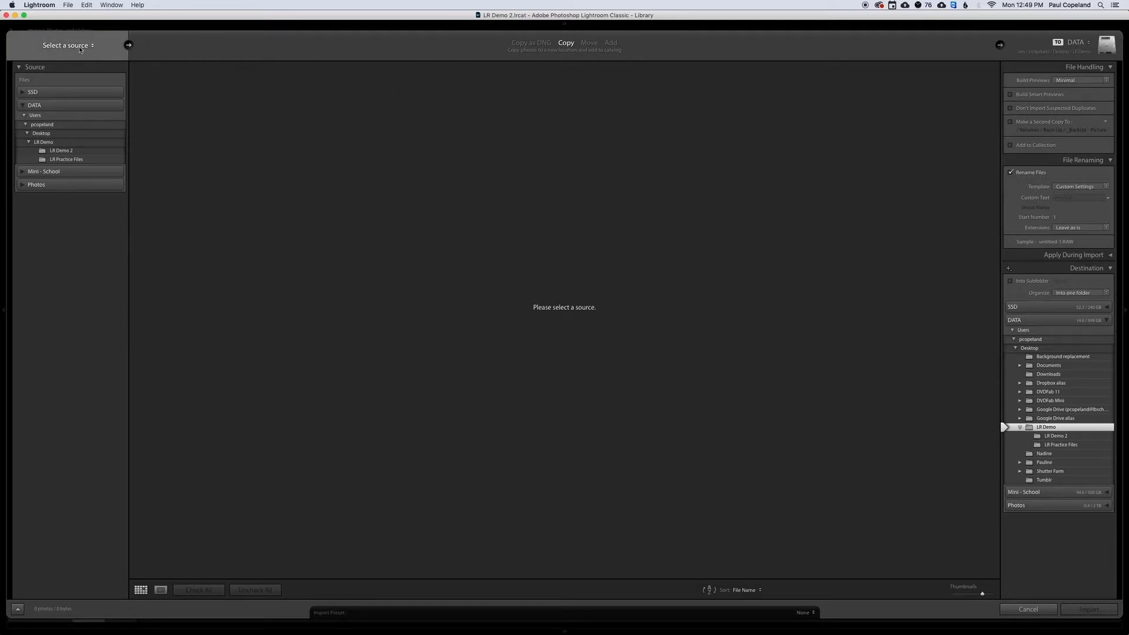
key("Escape")
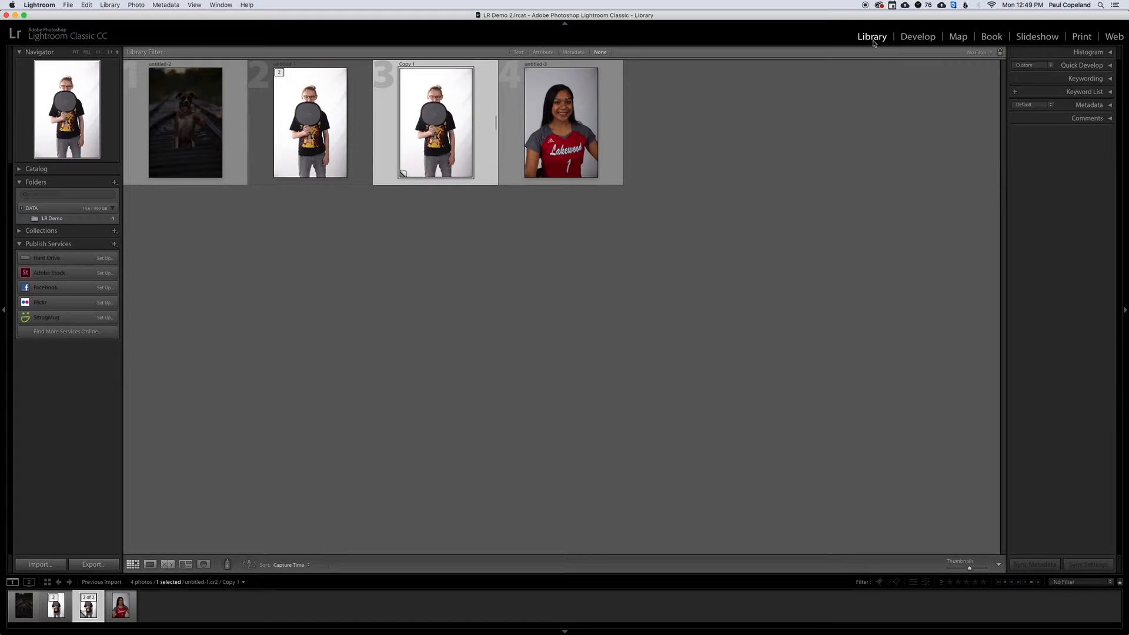
left_click(919, 38)
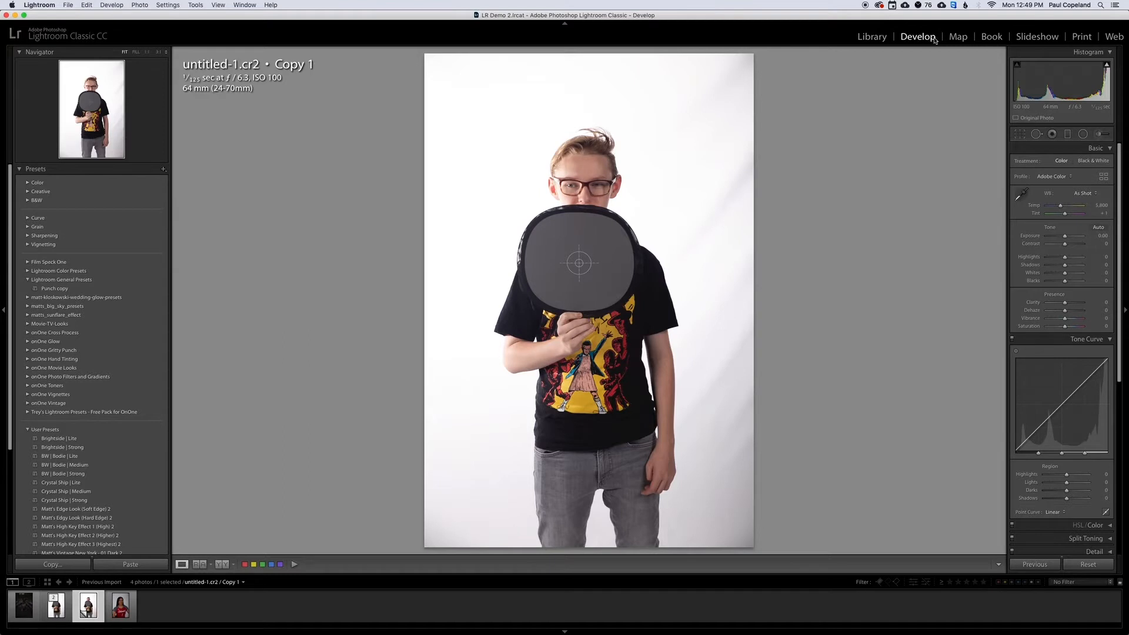
Crop the photo at the 2 x 3 / 4 x 6 aspect ratio to the subject's head and the gray card.
left_click(1020, 135)
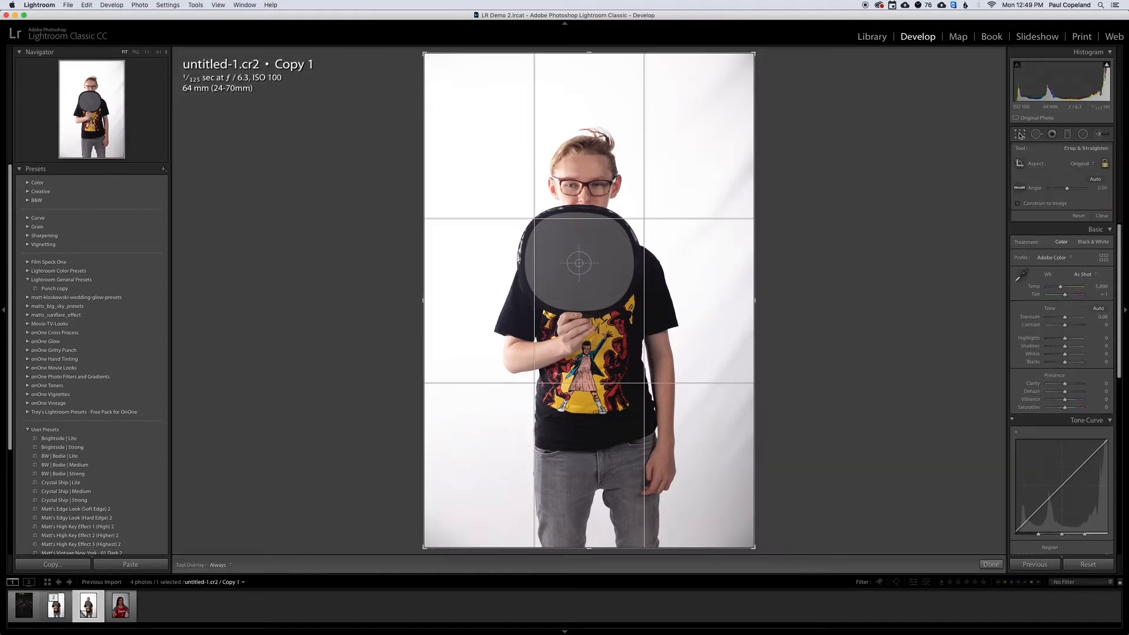
left_click(1081, 166)
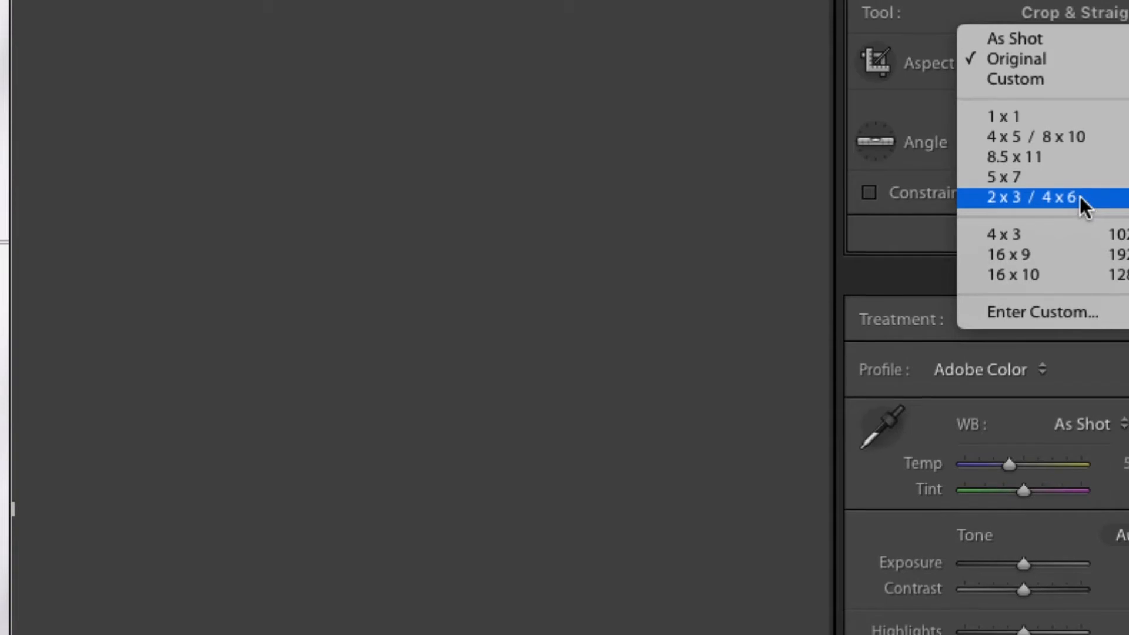
left_click(1081, 195)
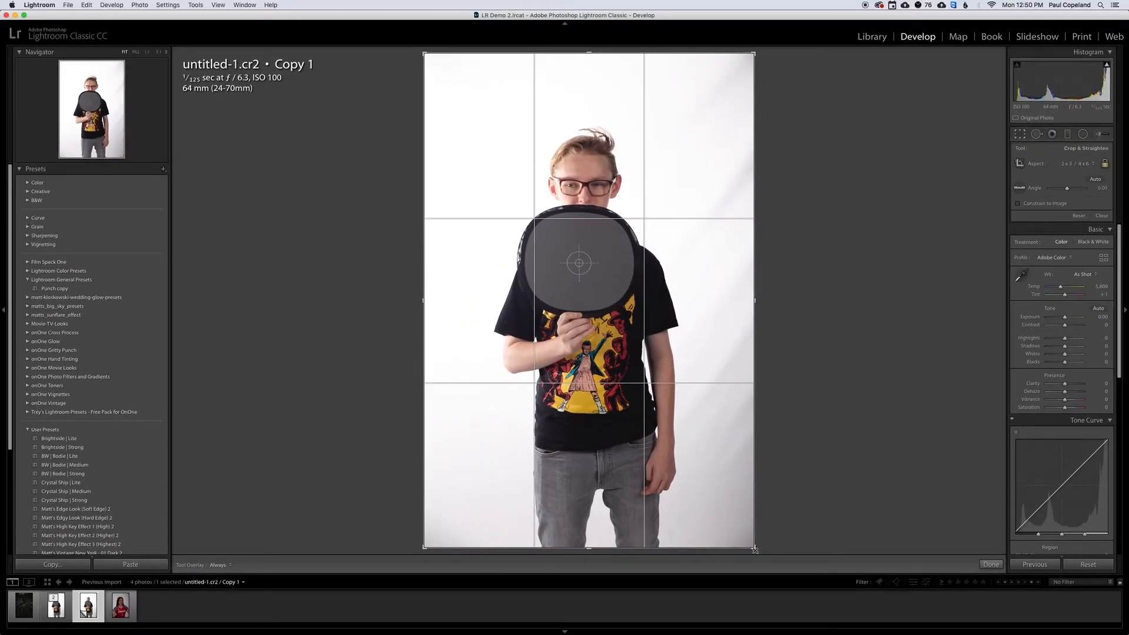
left_click_drag(755, 548, 701, 468)
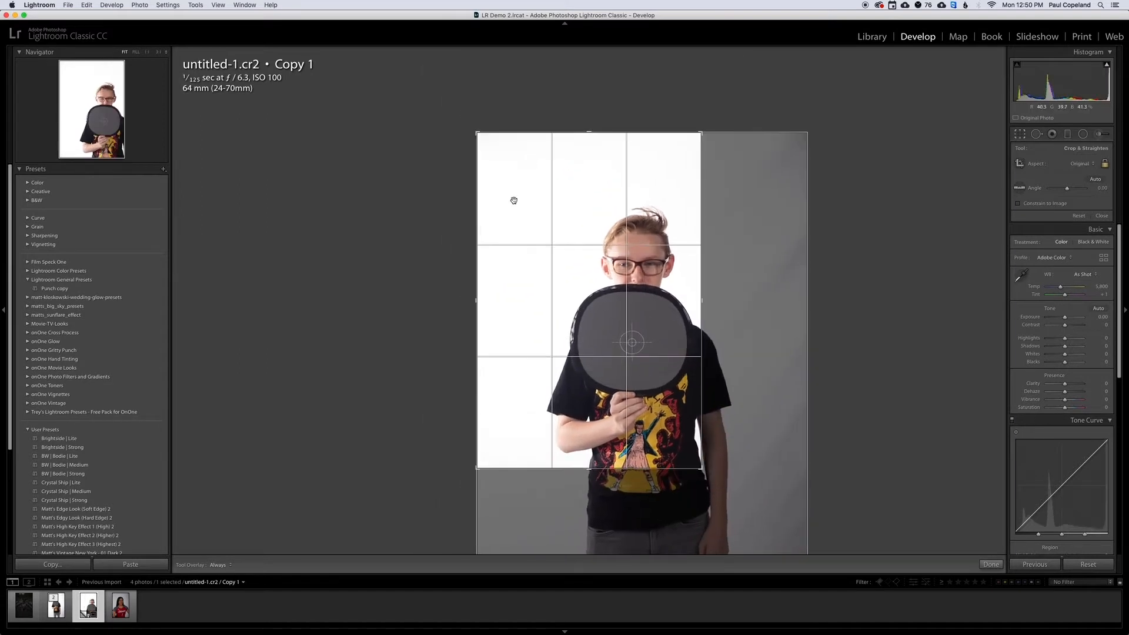
left_click_drag(476, 134, 533, 217)
left_click_drag(593, 288, 575, 327)
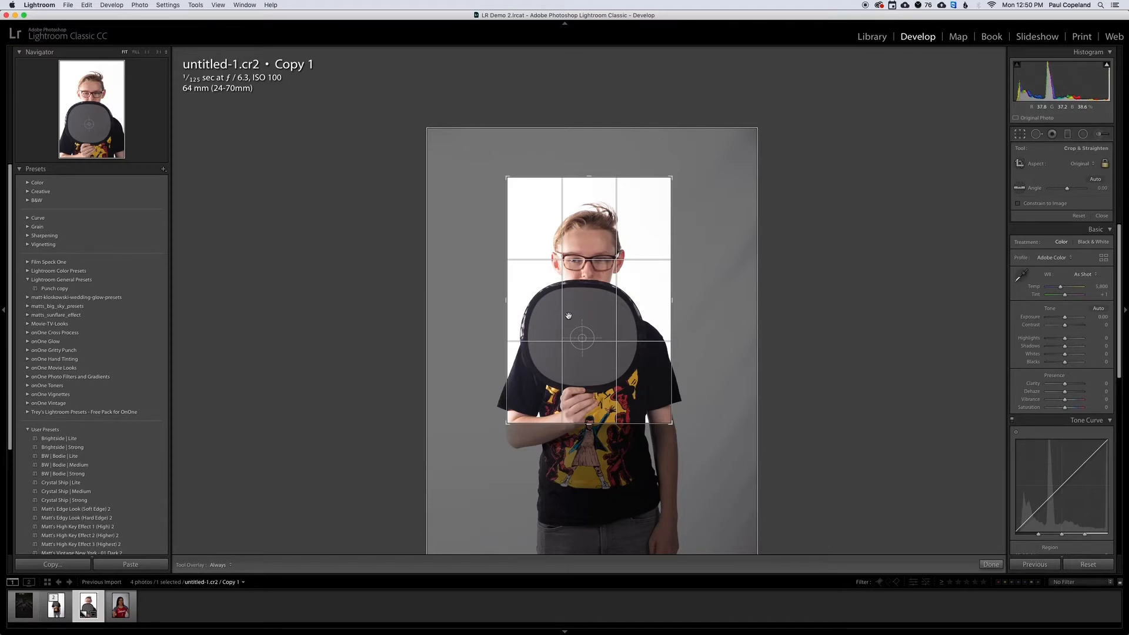
key("Return")
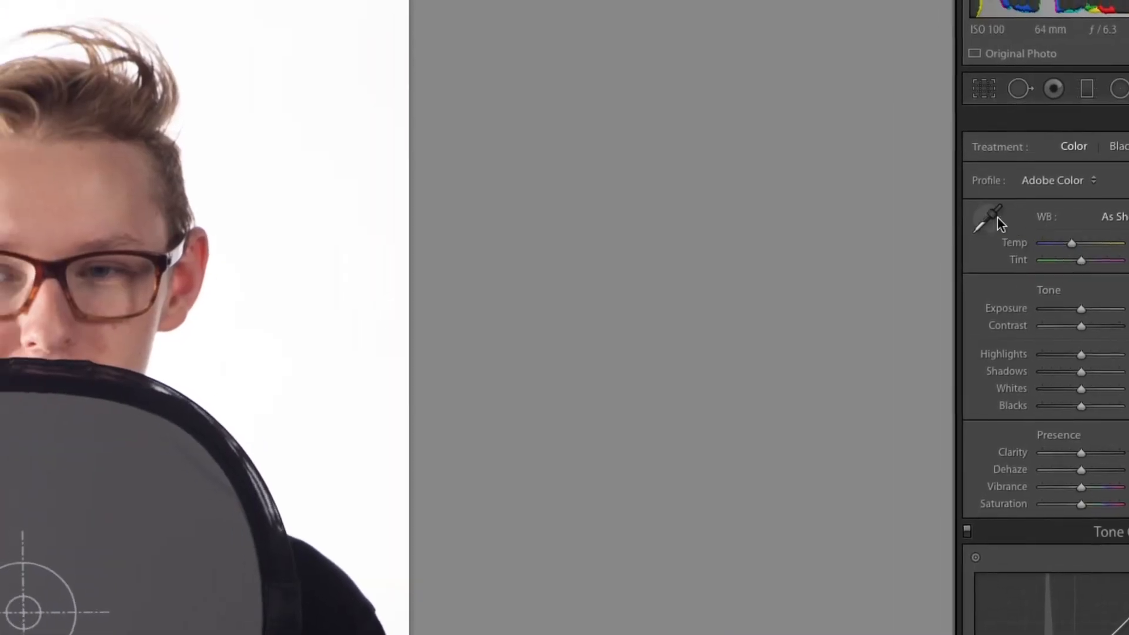
Set the white balance by sampling the gray card with the White Balance Selector, and view the white balance presets.
left_click(961, 217)
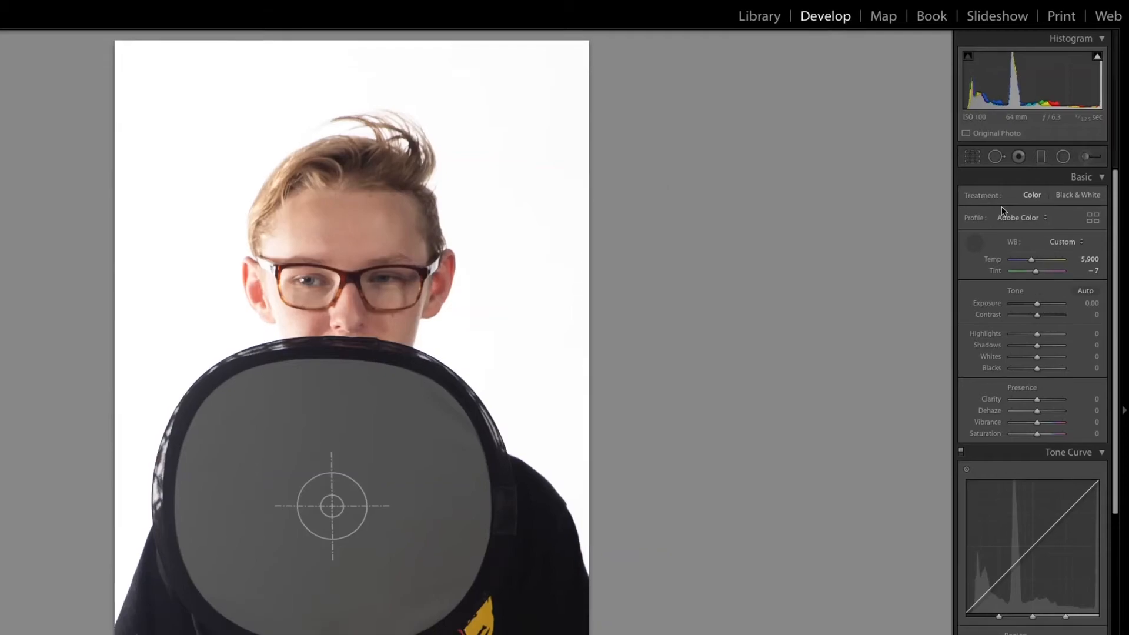
left_click(973, 243)
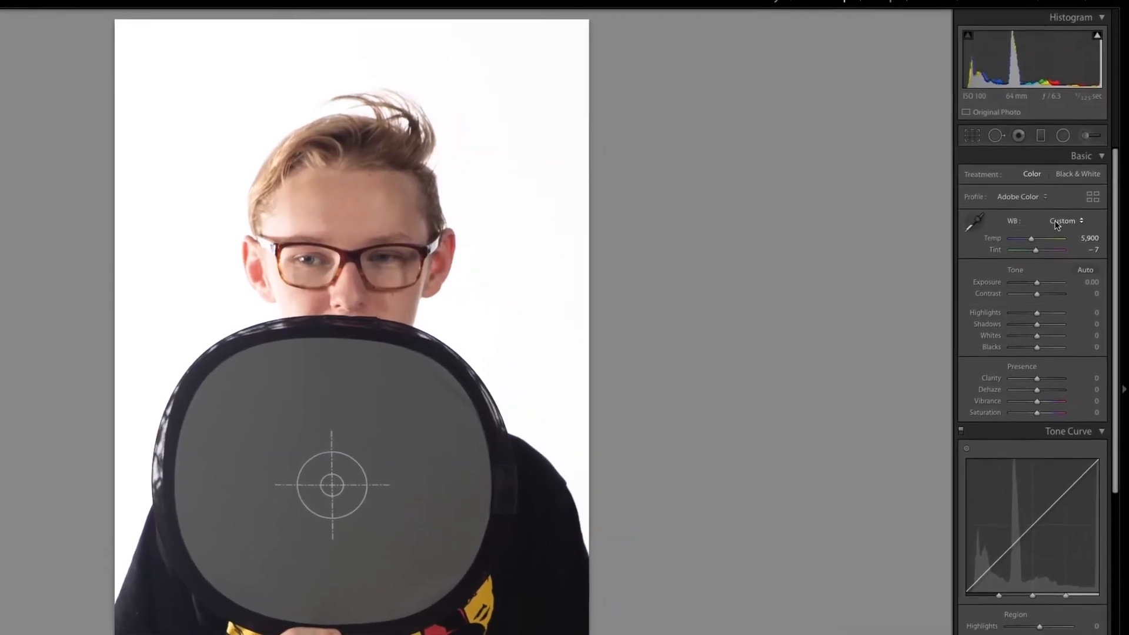
left_click(1064, 216)
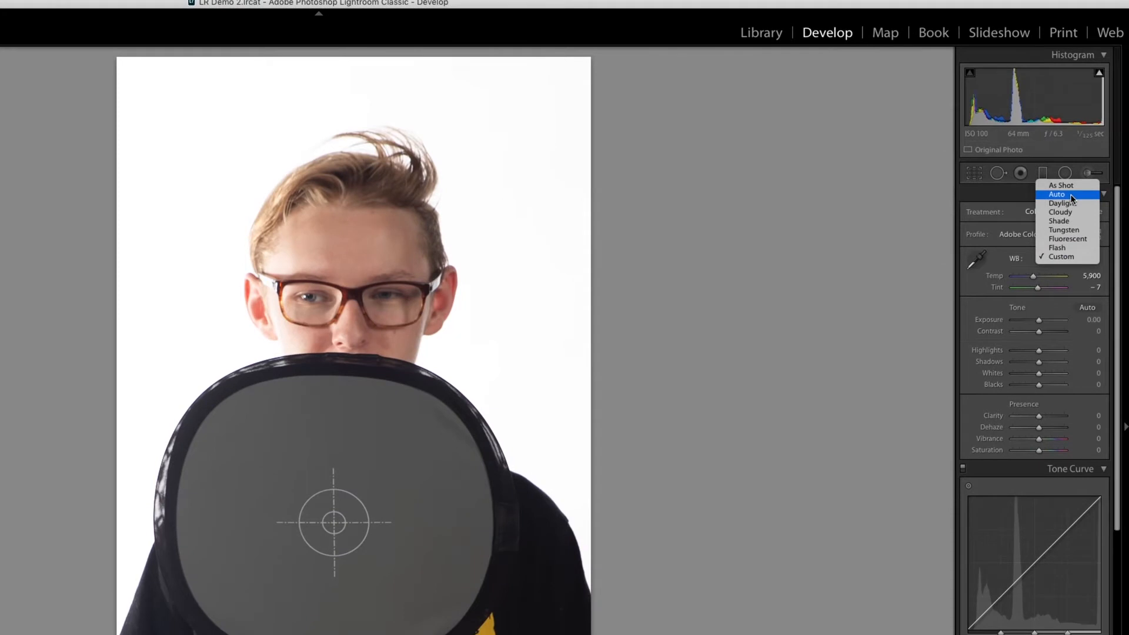
left_click(371, 274)
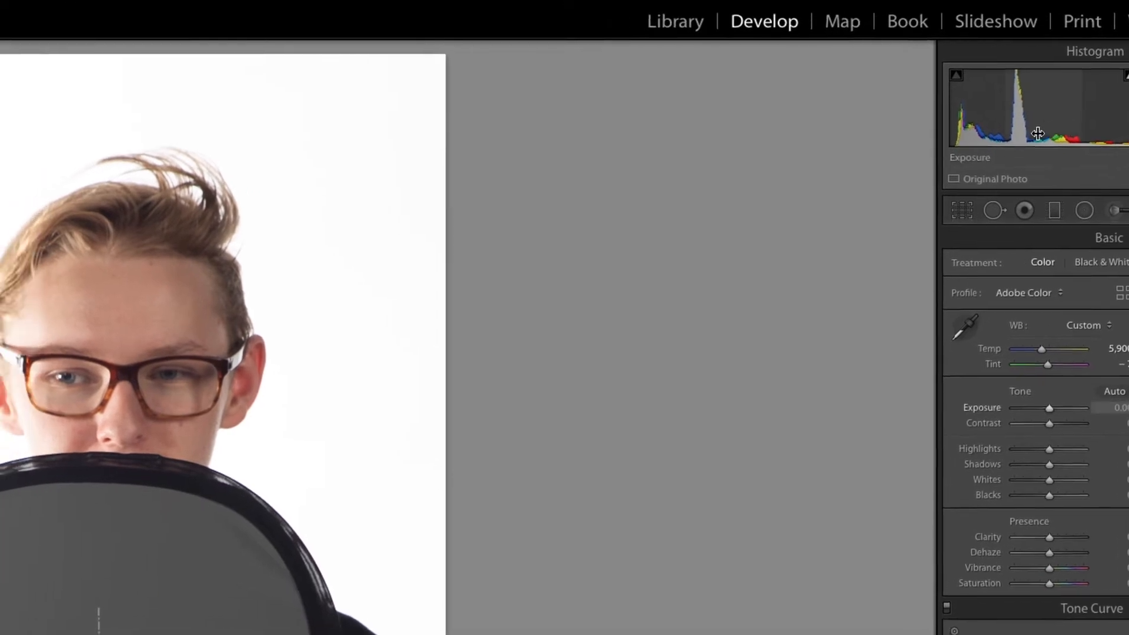
Turn on the highlight clipping overlay and lower the Highlights, Whites and Blacks of the gray-card portrait.
mouse_move(1086, 90)
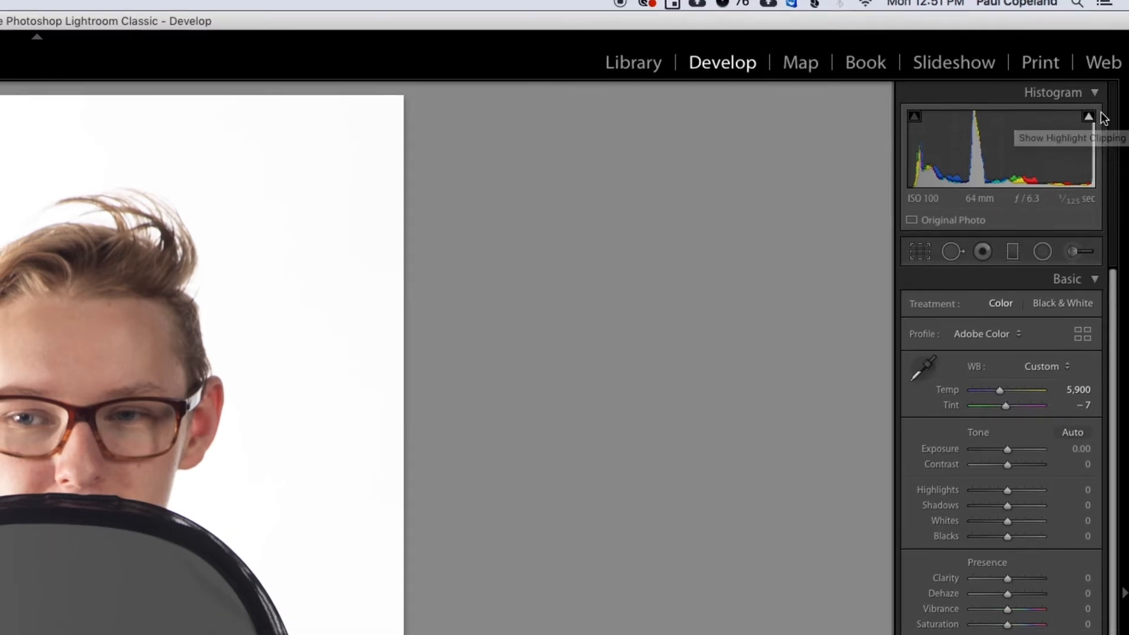
left_click(1086, 116)
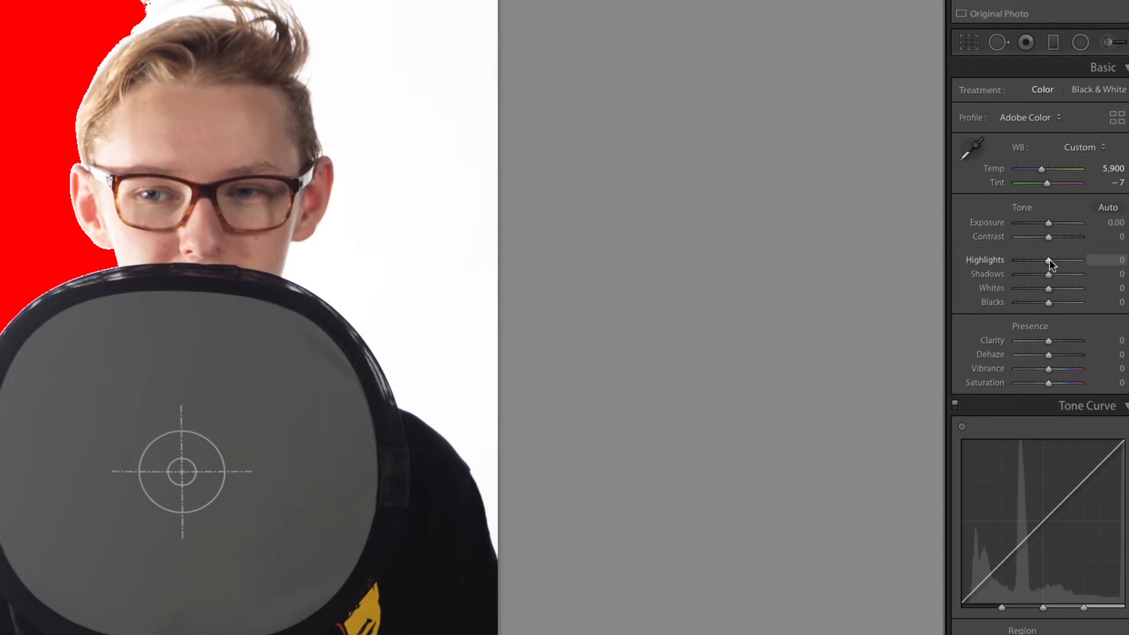
left_click_drag(1049, 260, 1033, 264)
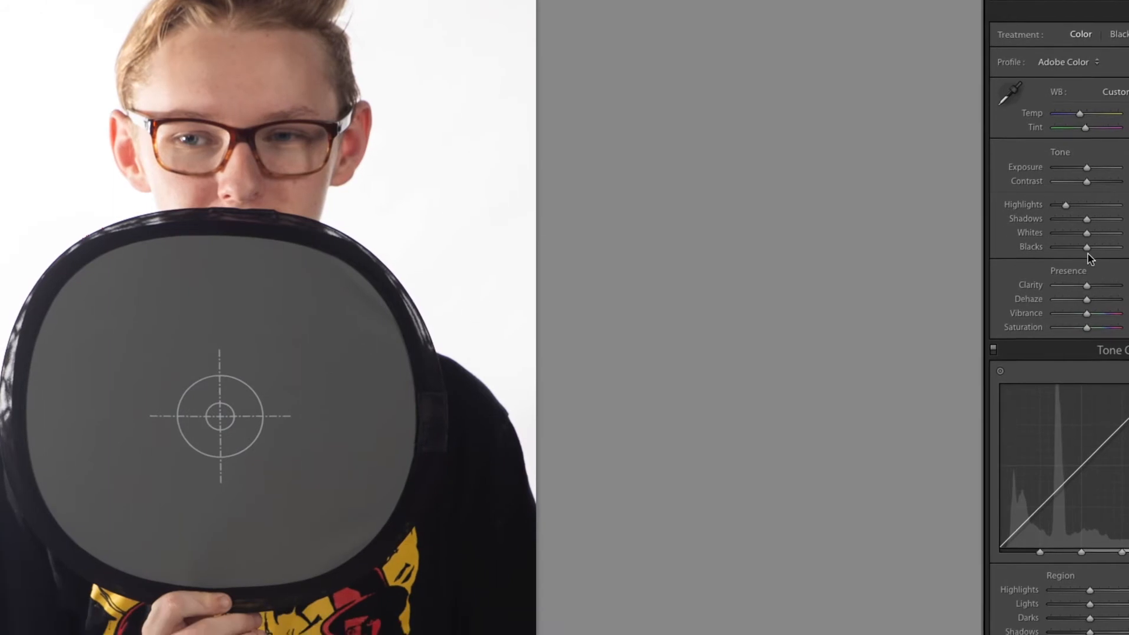
mouse_move(1087, 252)
left_mouse_down()
mouse_move(1060, 260)
mouse_move(1096, 251)
left_mouse_up()
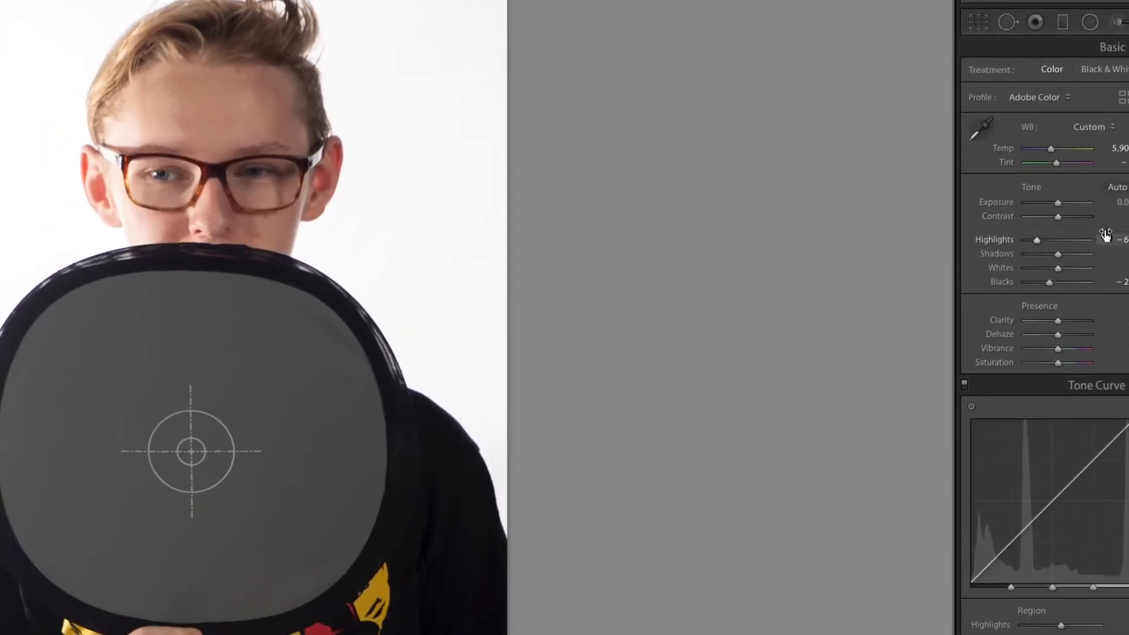
mouse_move(1089, 247)
left_mouse_down()
mouse_move(1102, 251)
mouse_move(1076, 253)
left_mouse_up()
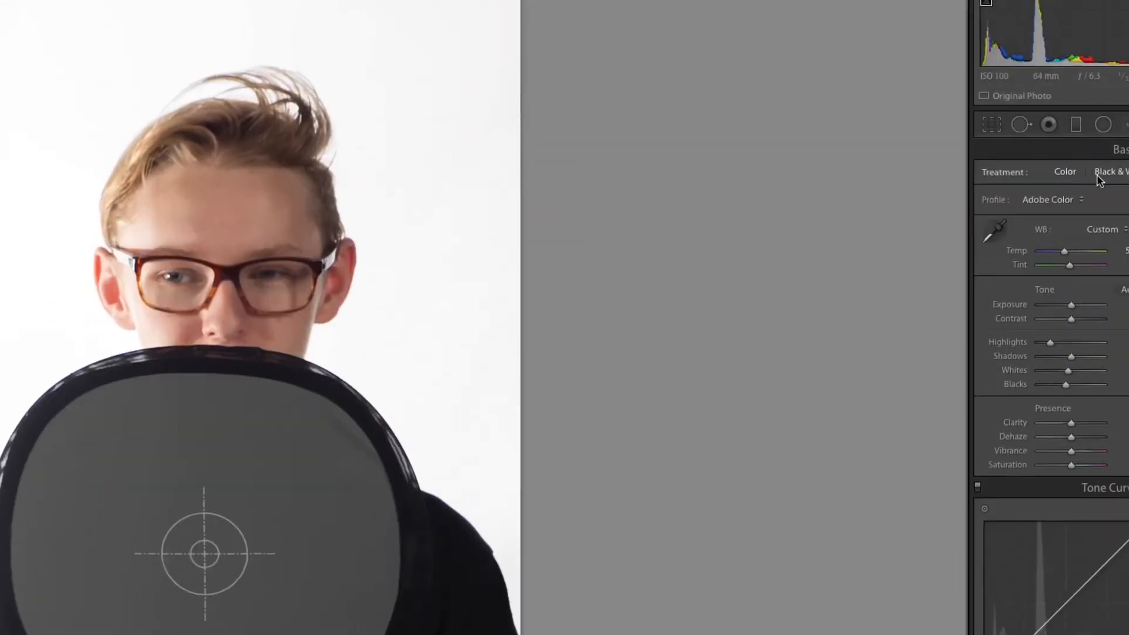
Enable lens profile corrections for the gray-card portrait.
left_click_drag(1067, 371, 1061, 371)
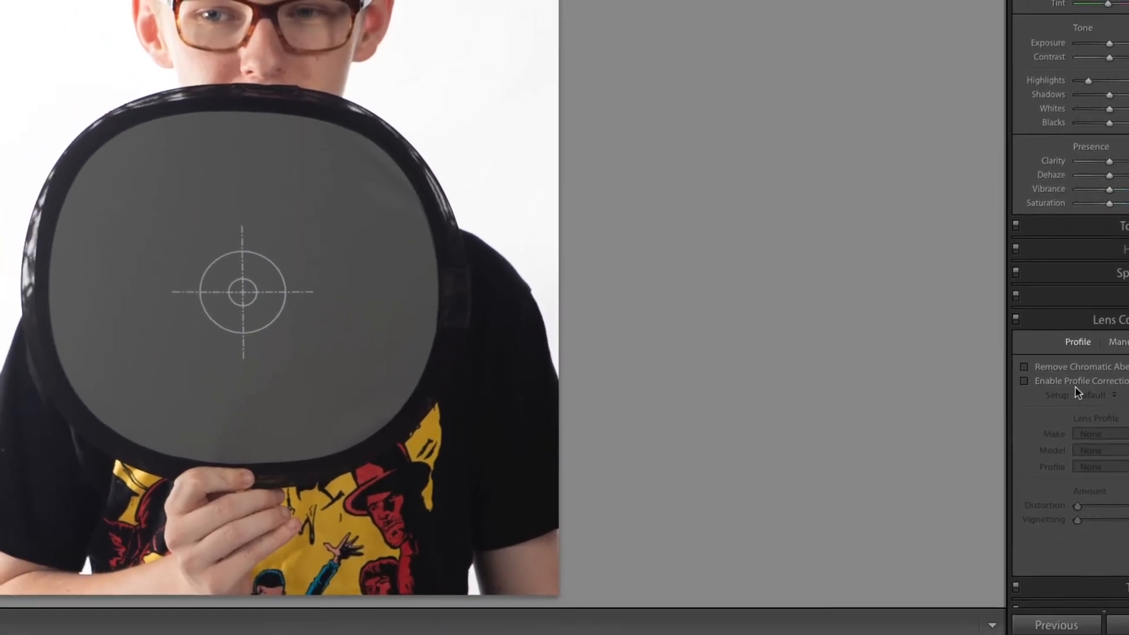
left_click(1056, 388)
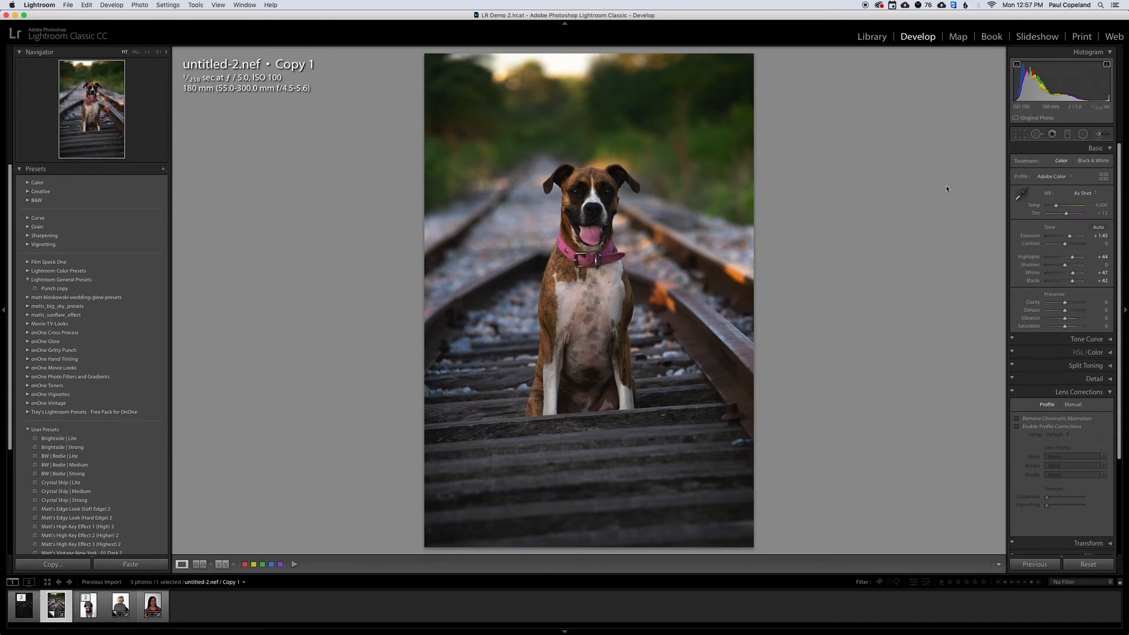
Brush a local adjustment over the dog's railroad surroundings with an enlarged Adjustment Brush, starting from the Noise effect.
left_click(645, 144)
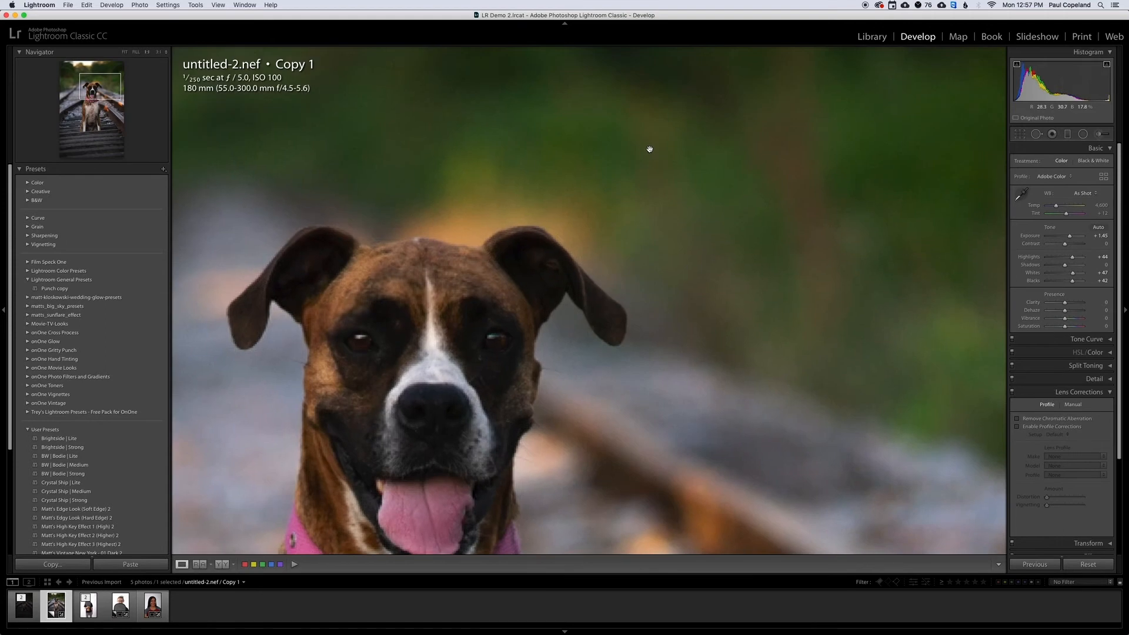
left_click(585, 156)
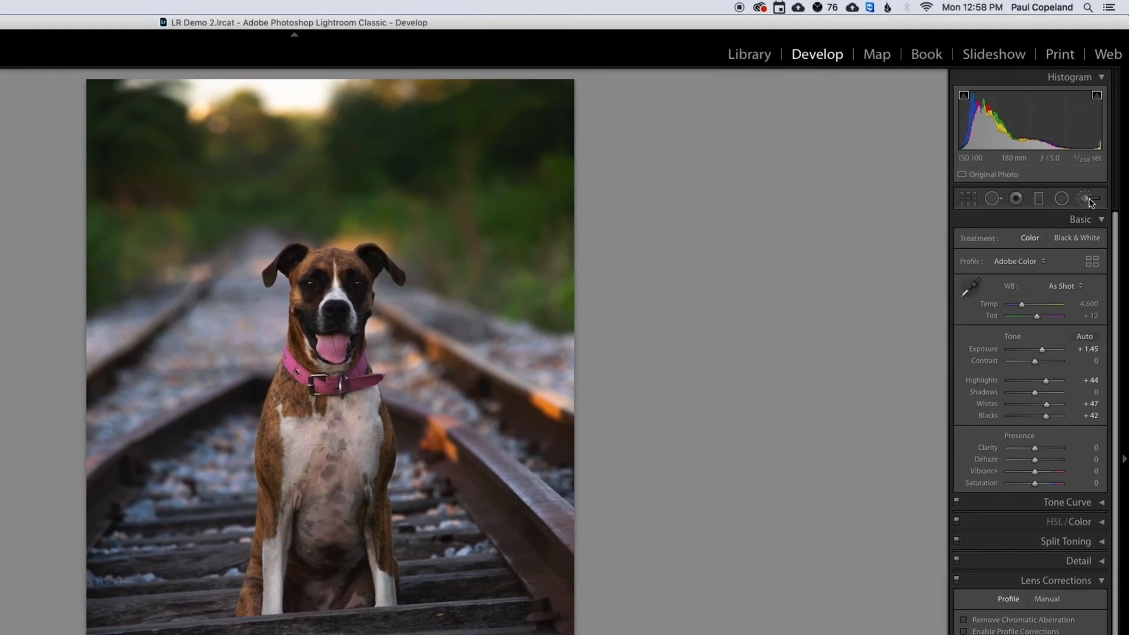
left_click(1087, 200)
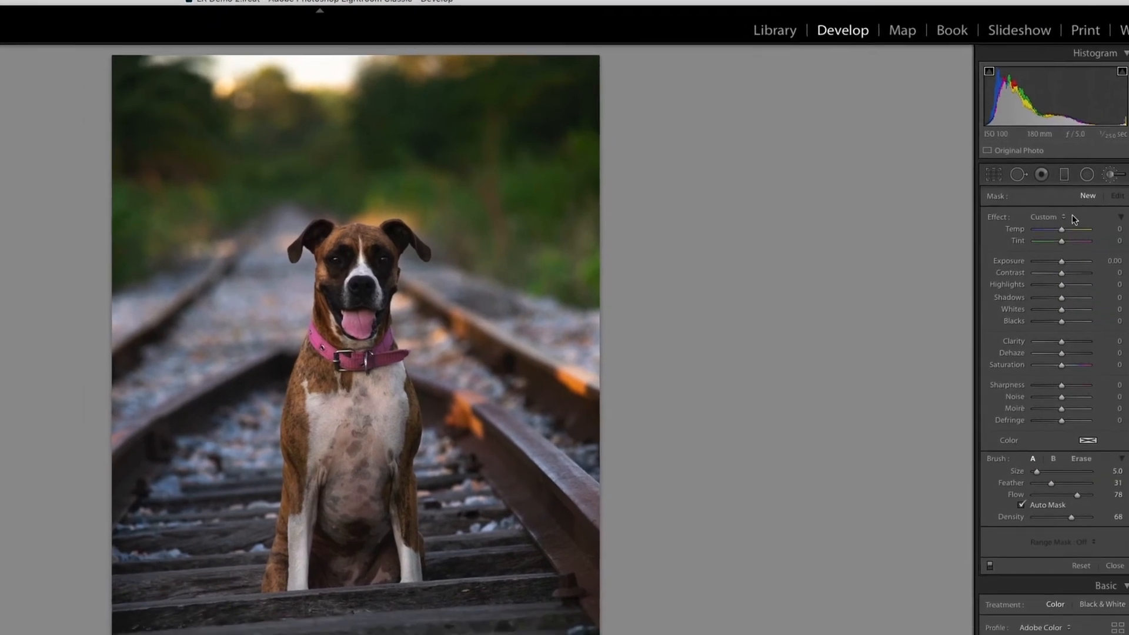
left_click(1064, 217)
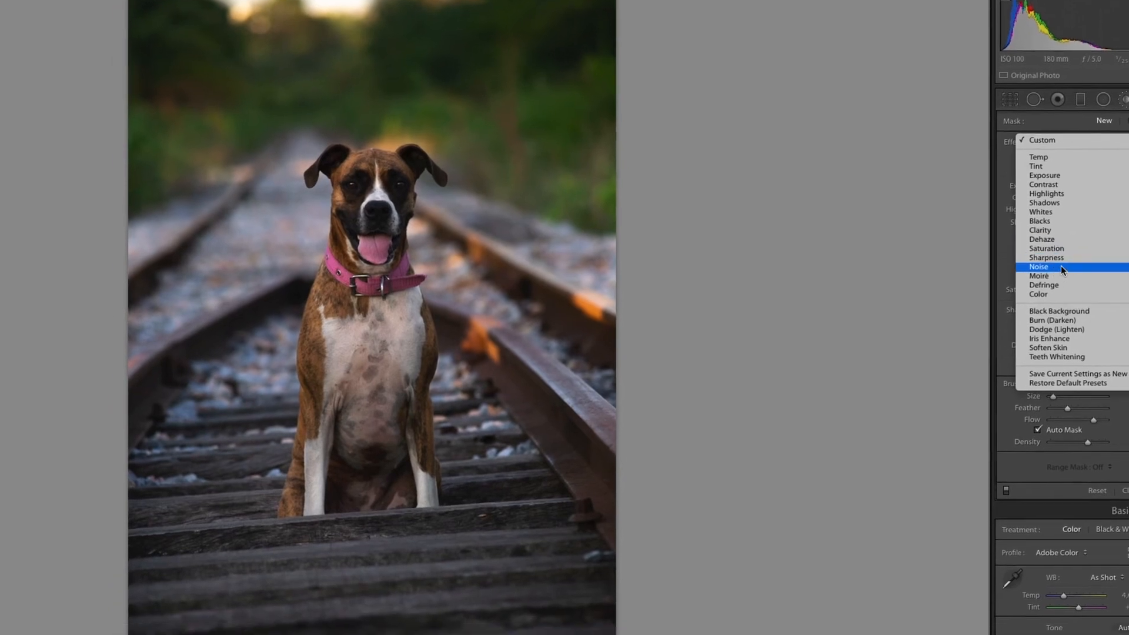
left_click(1060, 269)
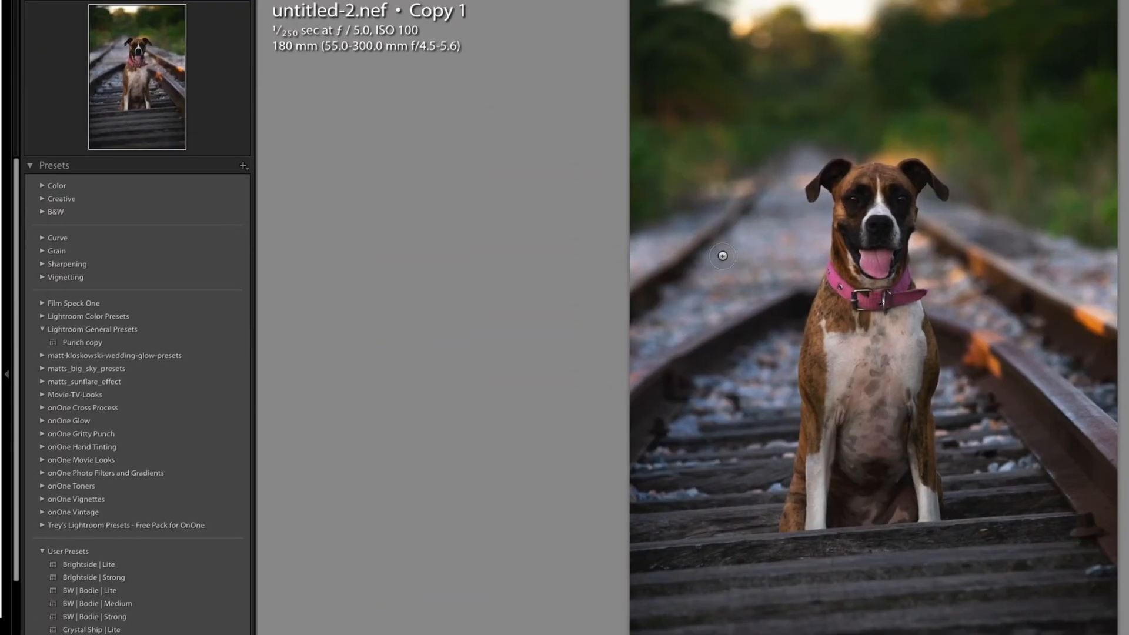
key("]")
key("]")
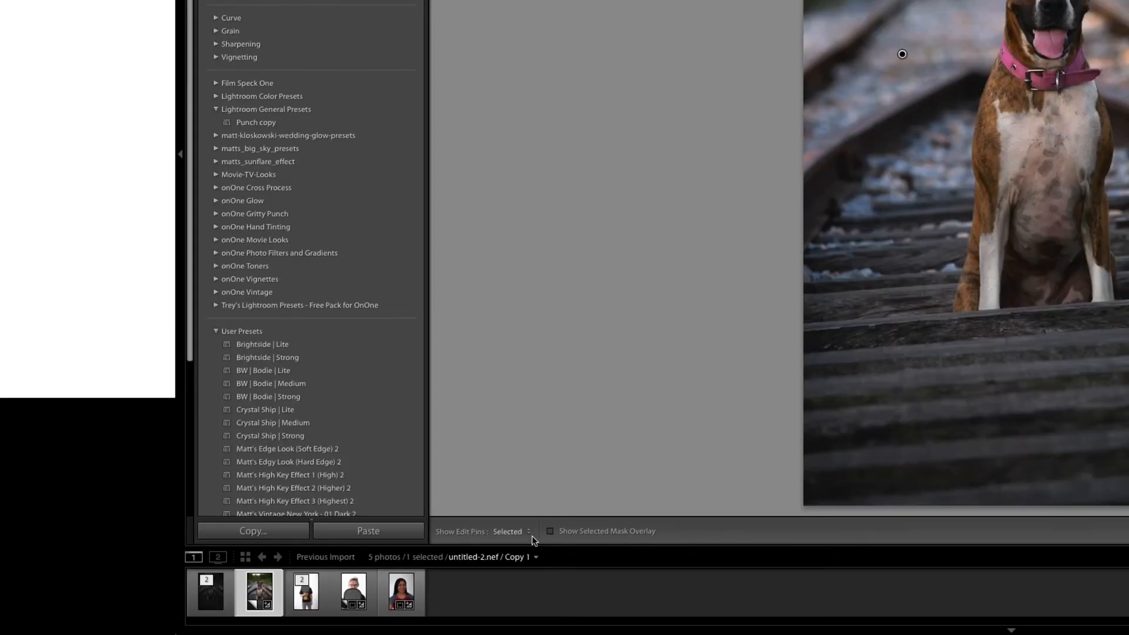
Remove the forehead, chest and background spots from the red-jersey portrait with Spot Removal, and review its crop frame.
left_click(550, 531)
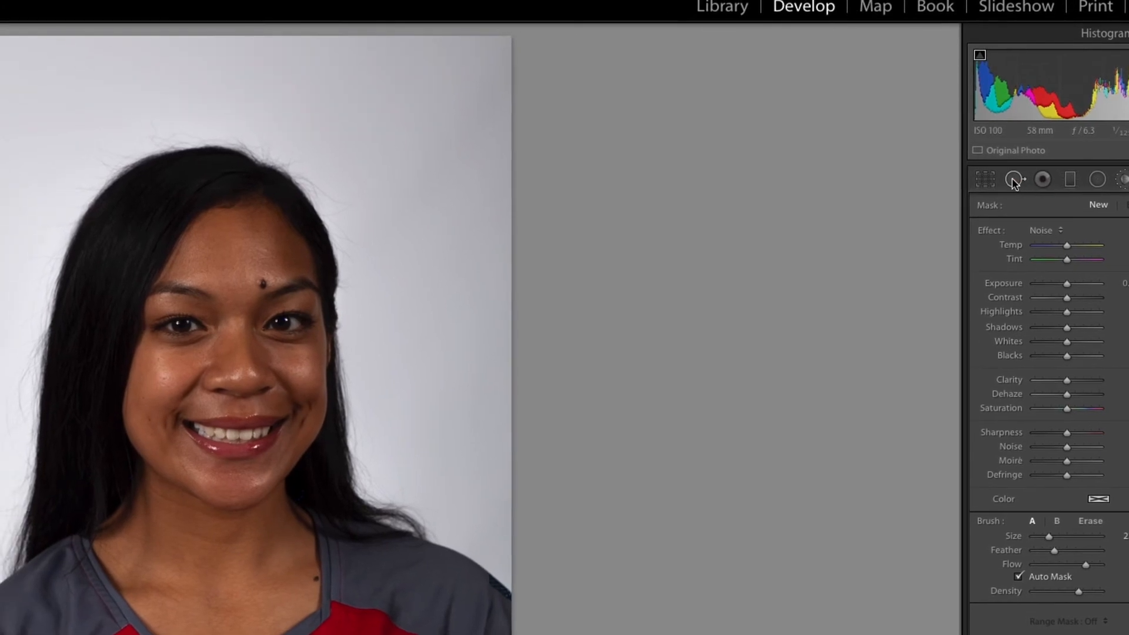
left_click(1013, 179)
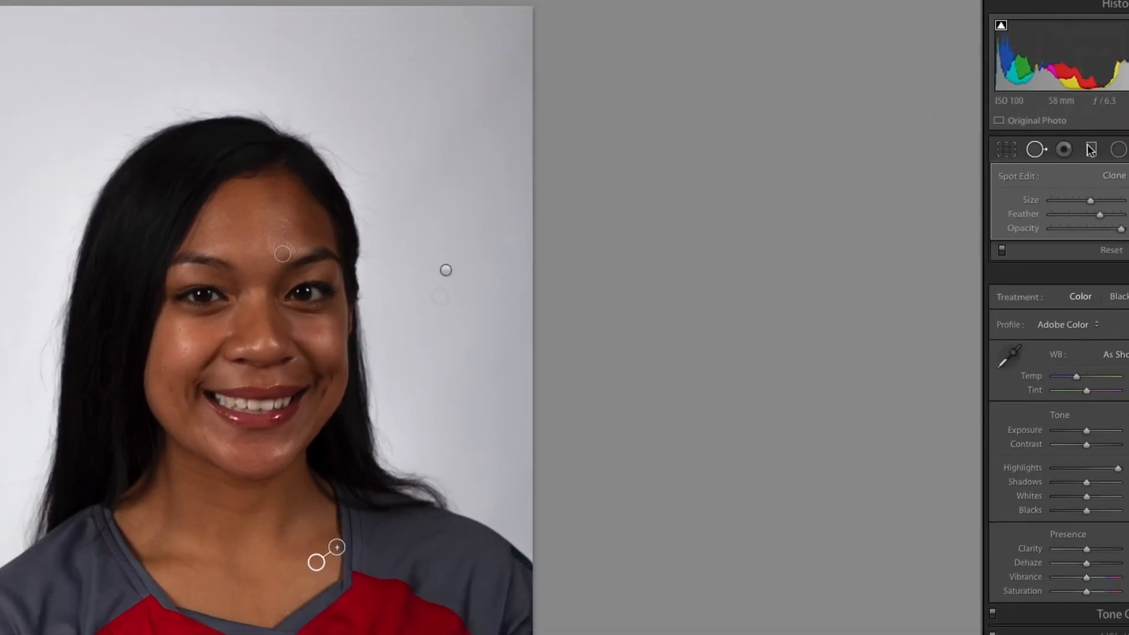
left_click(1008, 155)
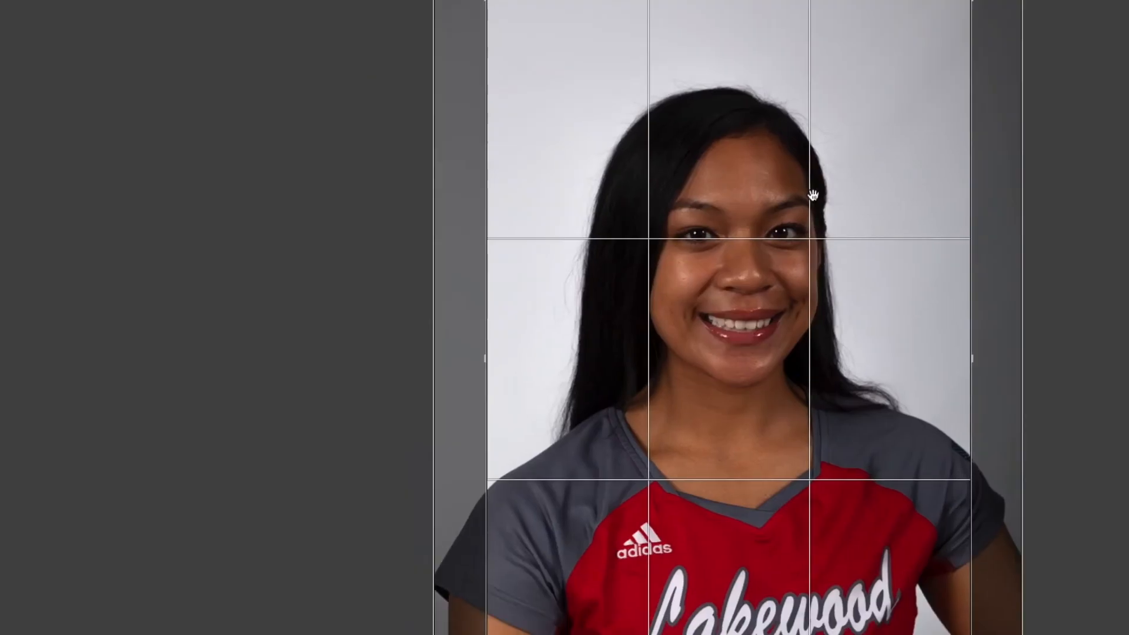
double_click(788, 189)
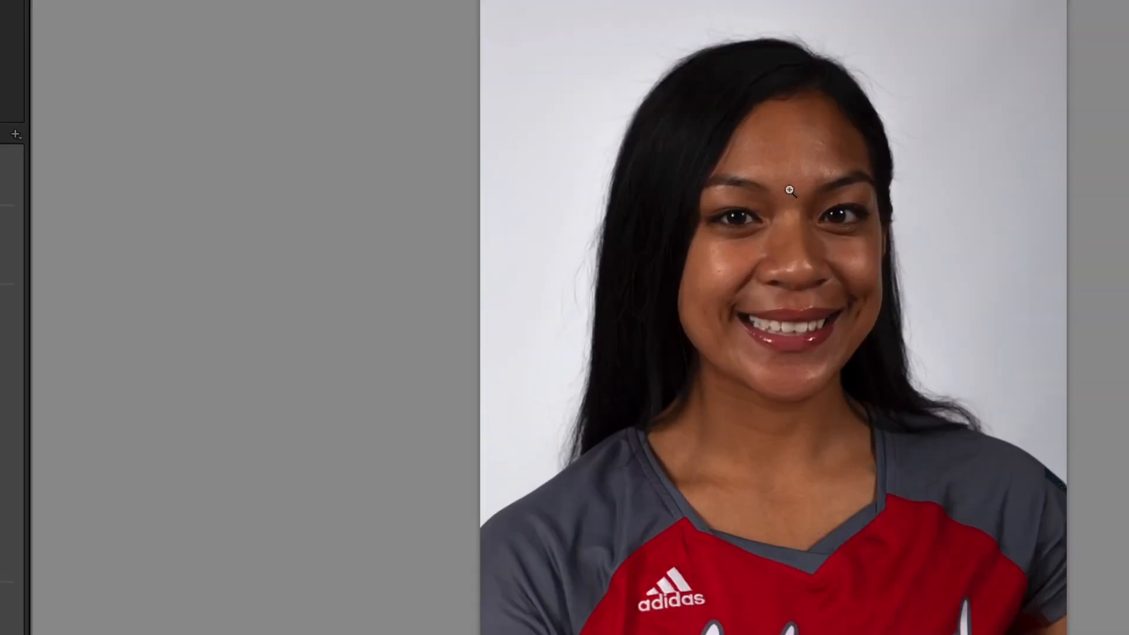
Paint the Soften Skin brush effect over the portrait's forehead, nose and cheeks, using a smaller brush for the tighter areas.
left_click(788, 174)
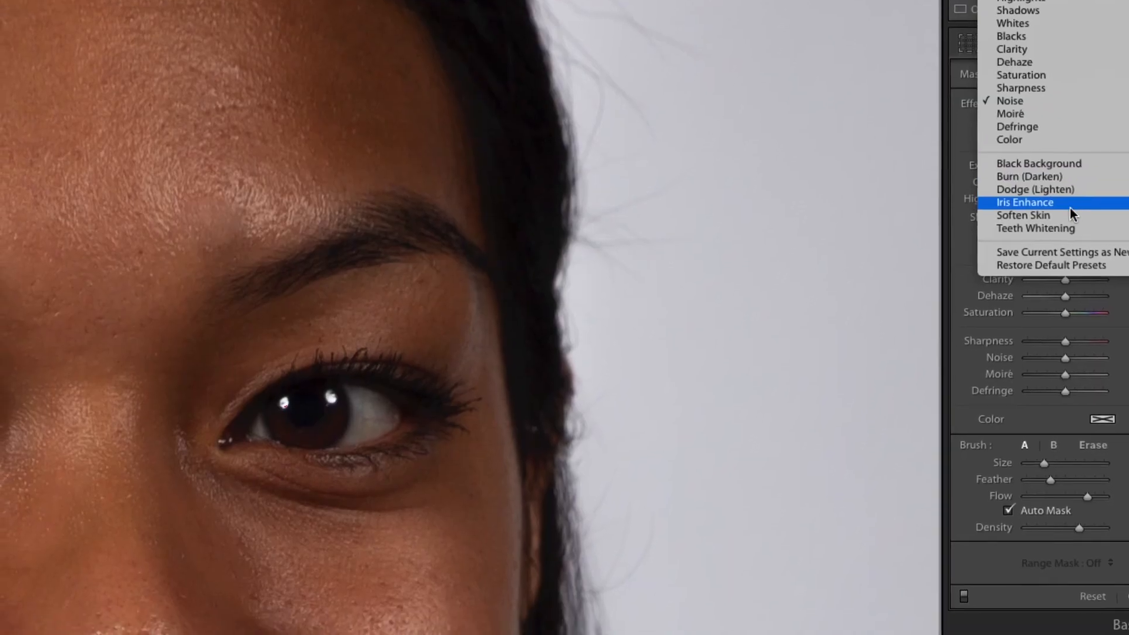
left_click(1069, 211)
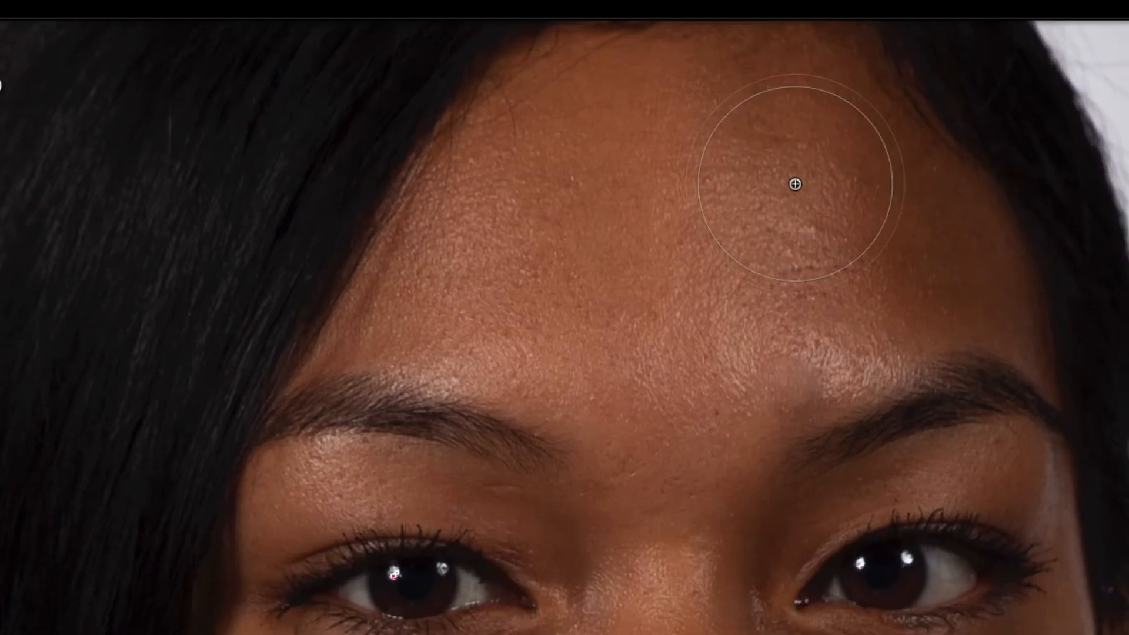
mouse_move(795, 184)
left_mouse_down()
mouse_move(638, 238)
mouse_move(523, 189)
mouse_move(451, 284)
left_mouse_up()
mouse_move(683, 216)
left_mouse_down()
mouse_move(731, 240)
mouse_move(834, 215)
mouse_move(771, 90)
mouse_move(641, 57)
mouse_move(560, 201)
mouse_move(589, 395)
left_mouse_up()
mouse_move(755, 273)
left_mouse_down()
mouse_move(751, 346)
mouse_move(631, 374)
mouse_move(600, 587)
mouse_move(593, 461)
mouse_move(712, 503)
mouse_move(849, 527)
left_mouse_up()
mouse_move(702, 423)
left_mouse_down()
mouse_move(802, 386)
mouse_move(802, 398)
mouse_move(812, 373)
mouse_move(855, 375)
mouse_move(841, 374)
left_mouse_up()
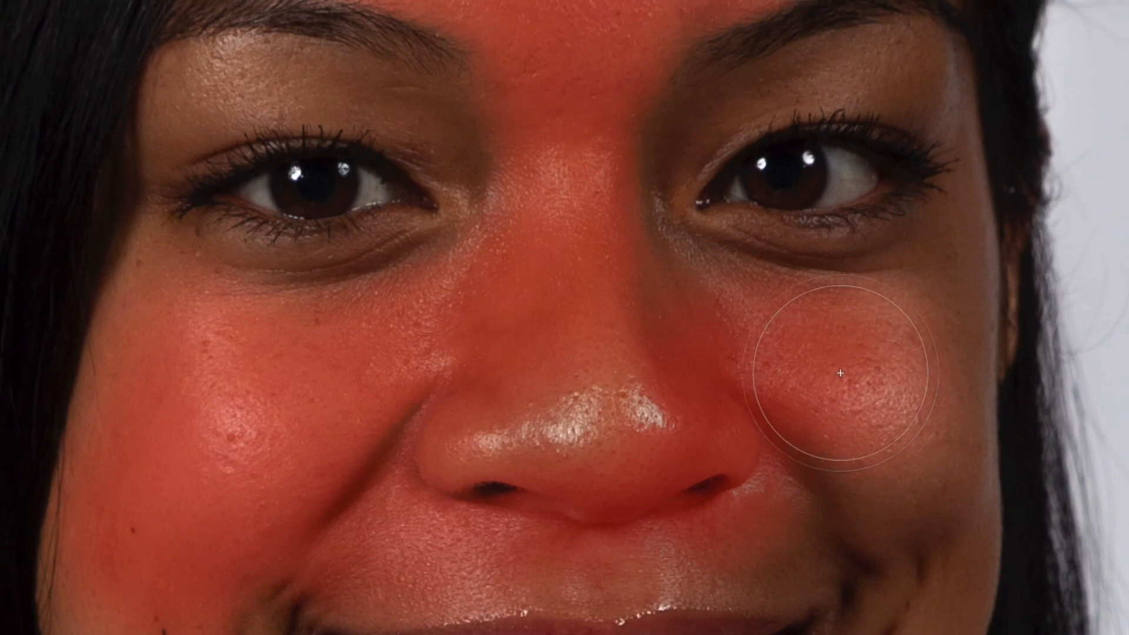
key("[")
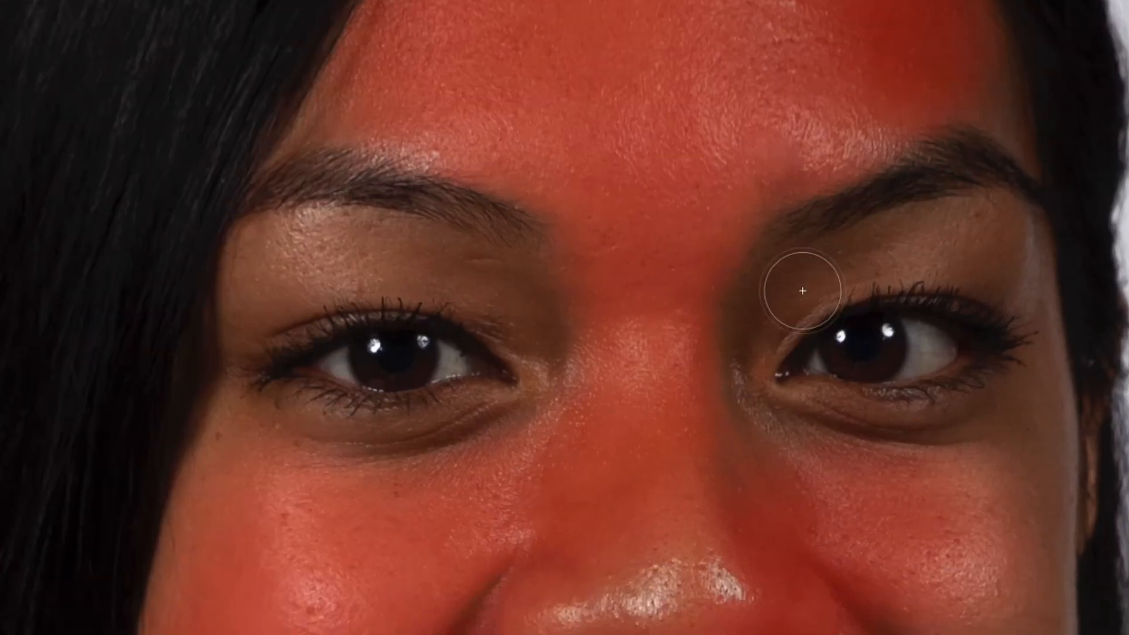
mouse_move(802, 290)
left_mouse_down()
mouse_move(835, 278)
mouse_move(938, 285)
mouse_move(976, 370)
mouse_move(963, 453)
left_mouse_up()
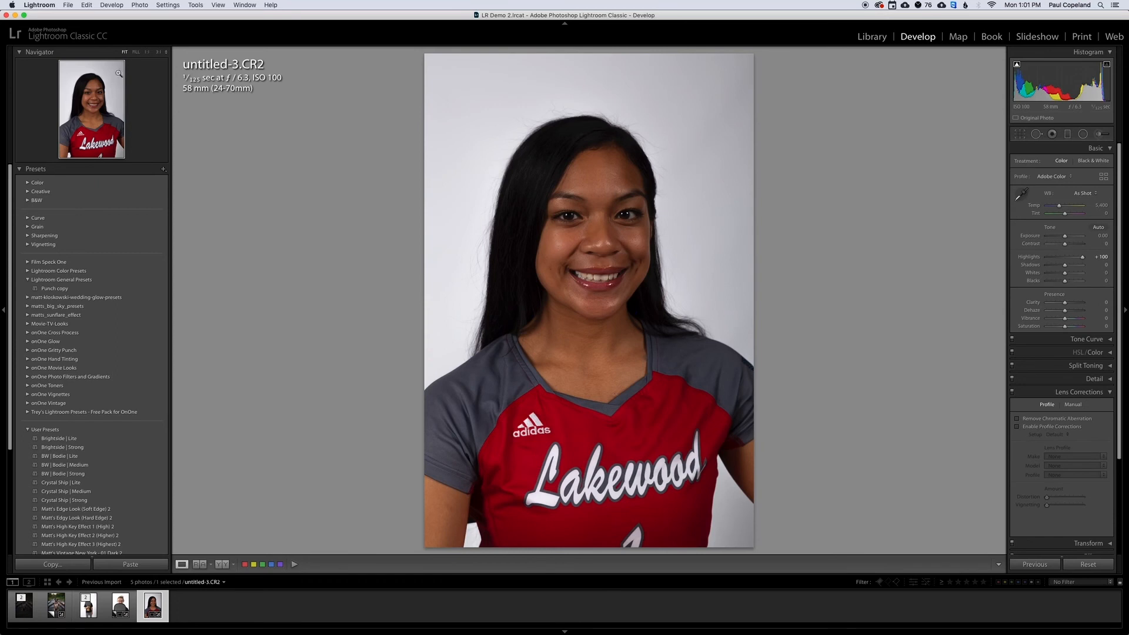
Begin exporting the red-jersey portrait to the hard drive, with the LR Demo 2 folder inside LR Demo as destination.
left_click(68, 5)
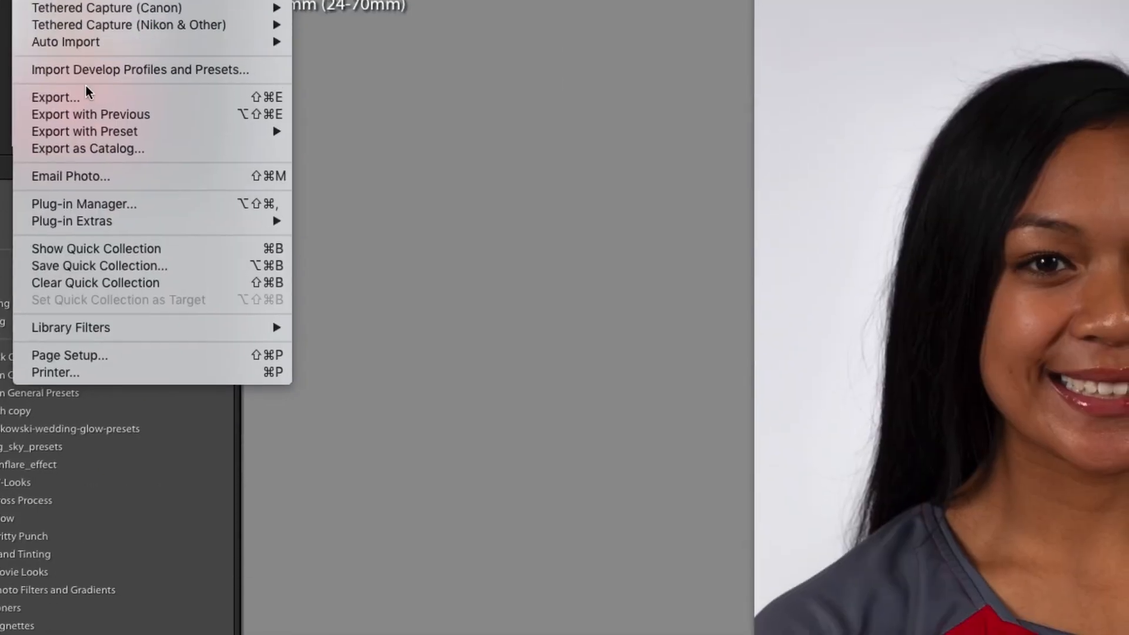
left_click(85, 93)
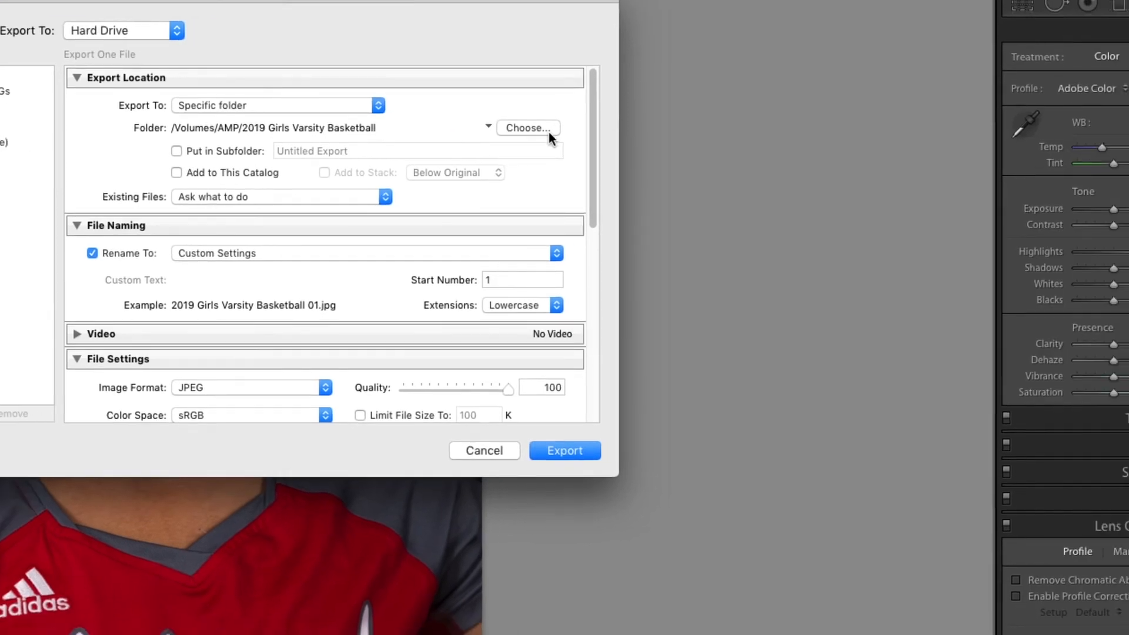
left_click(546, 130)
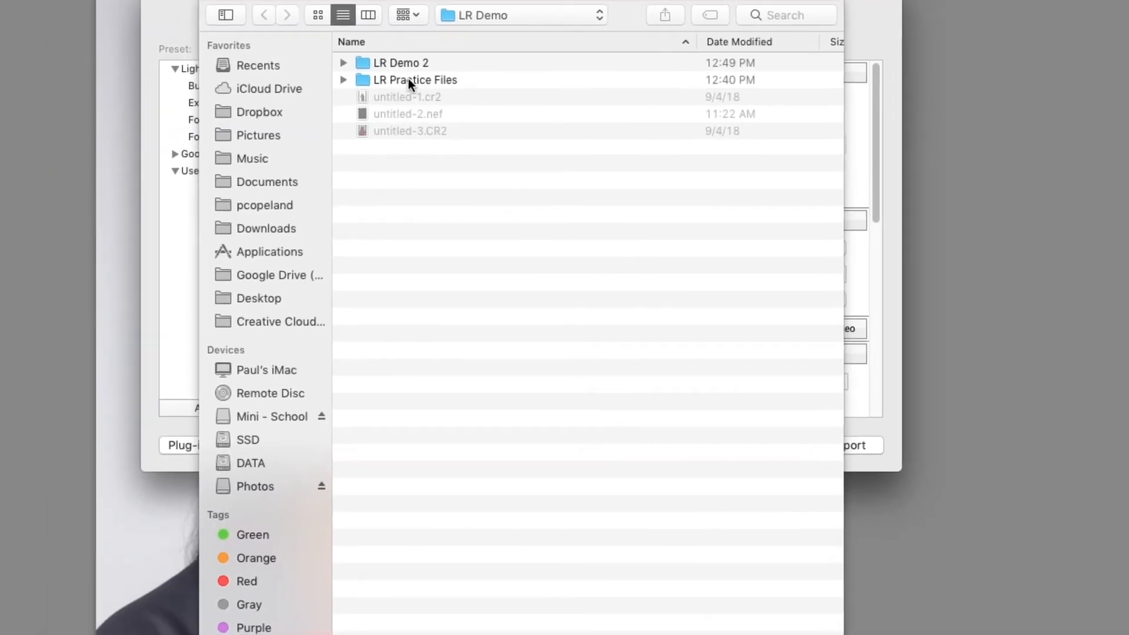
left_click(412, 63)
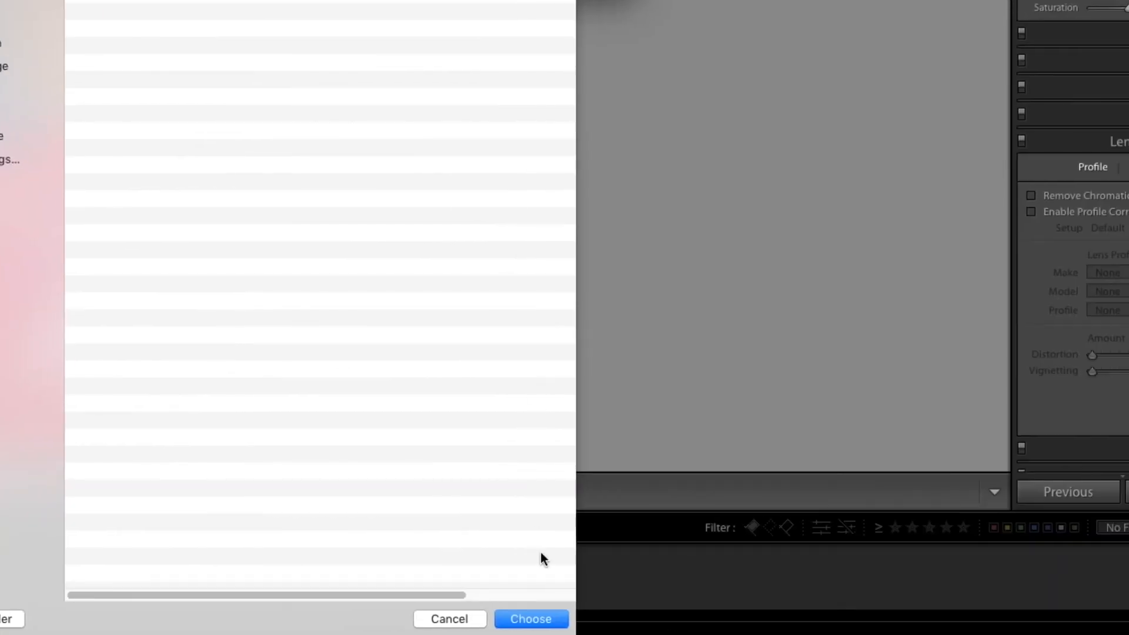
left_click(570, 619)
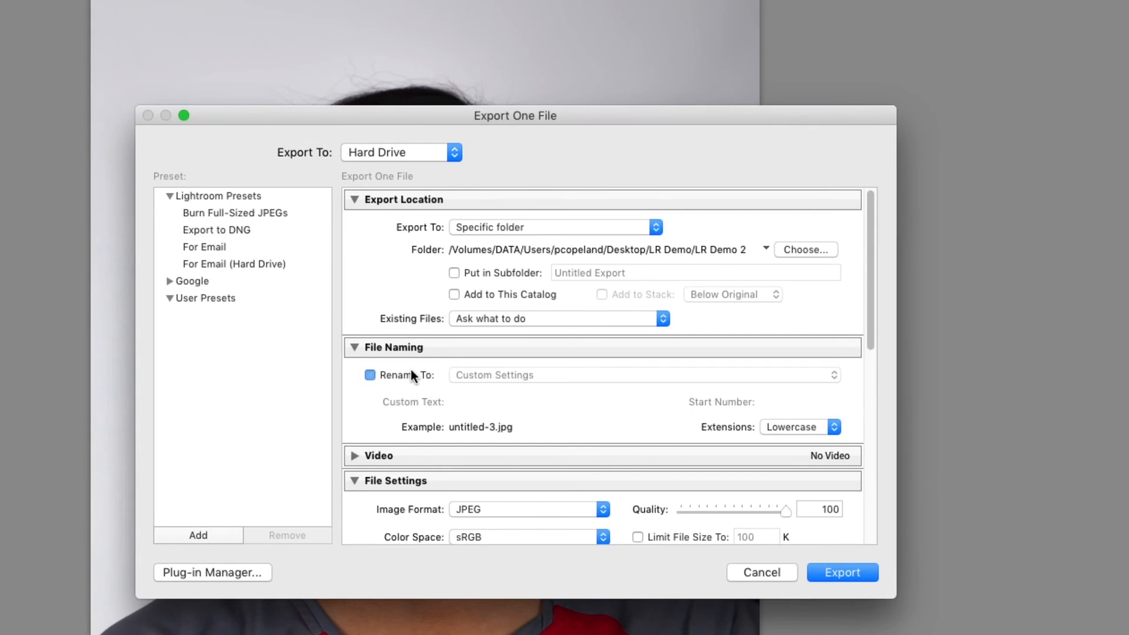
Disable file renaming for the export, review the file, sizing, sharpening and metadata settings, and dismiss the dialog without exporting.
left_click(394, 363)
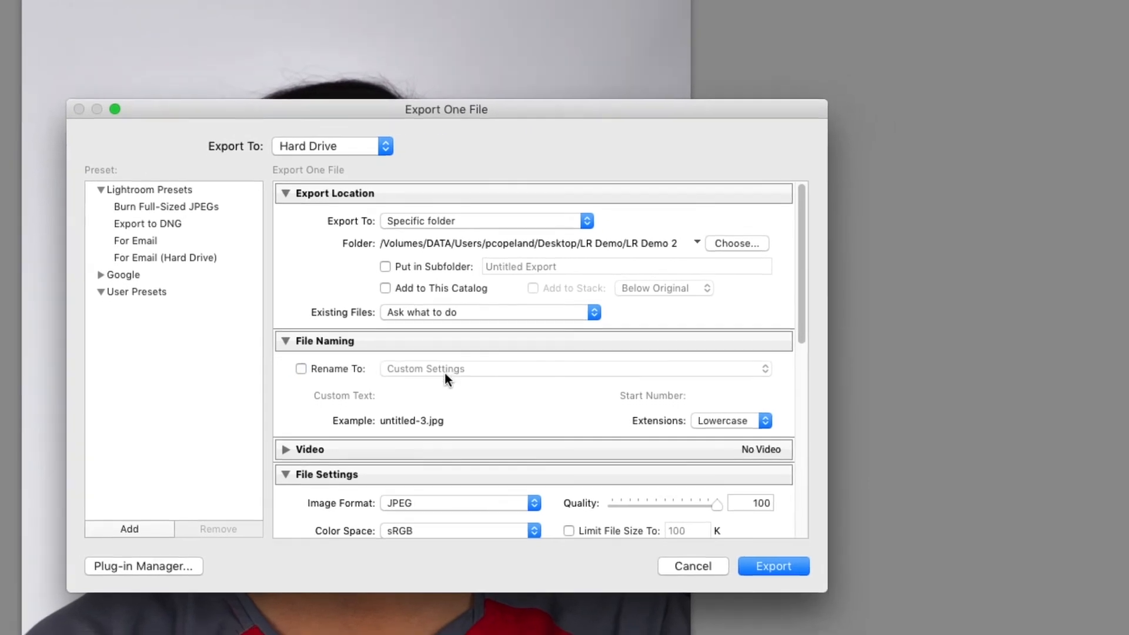
scroll(437, 388, "down", 3)
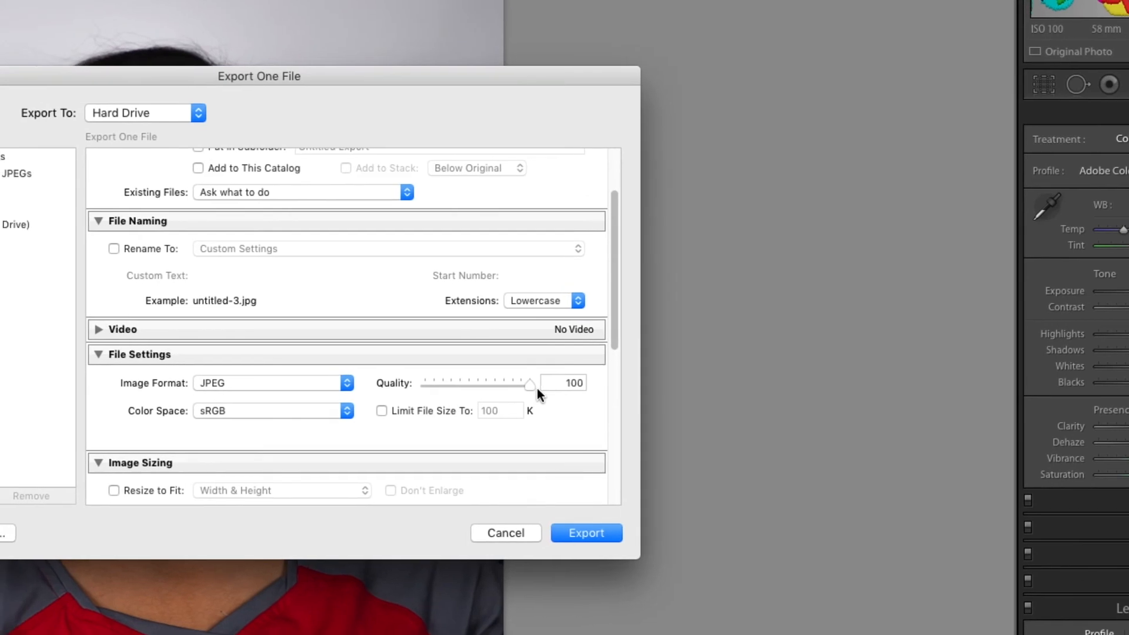
scroll(307, 421, "down", 5)
scroll(461, 400, "down", 2)
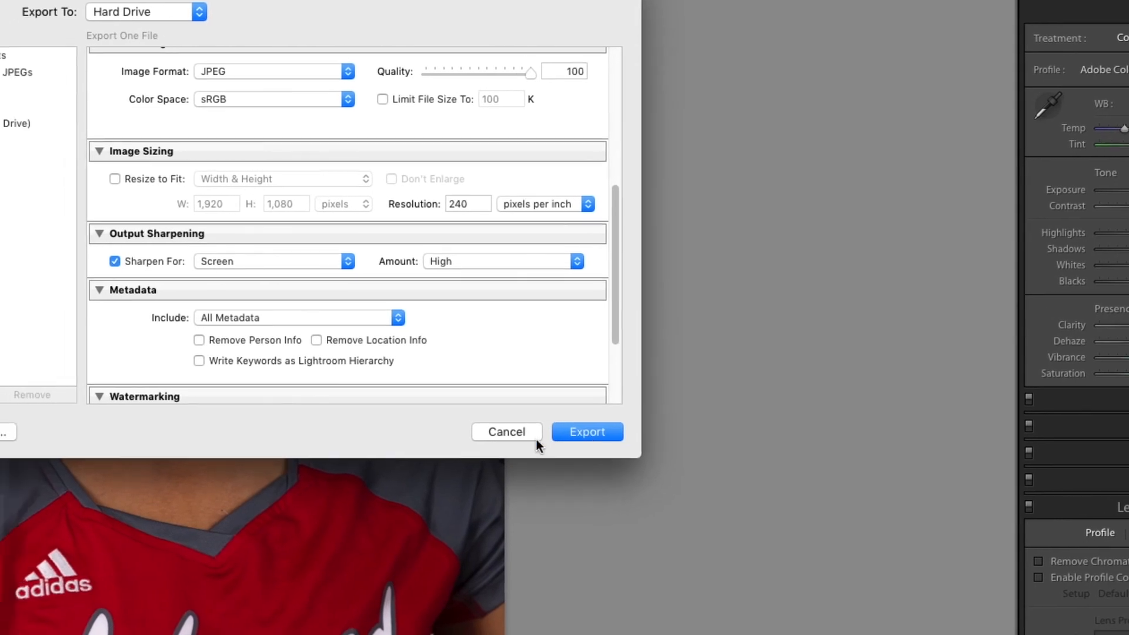
left_click(535, 439)
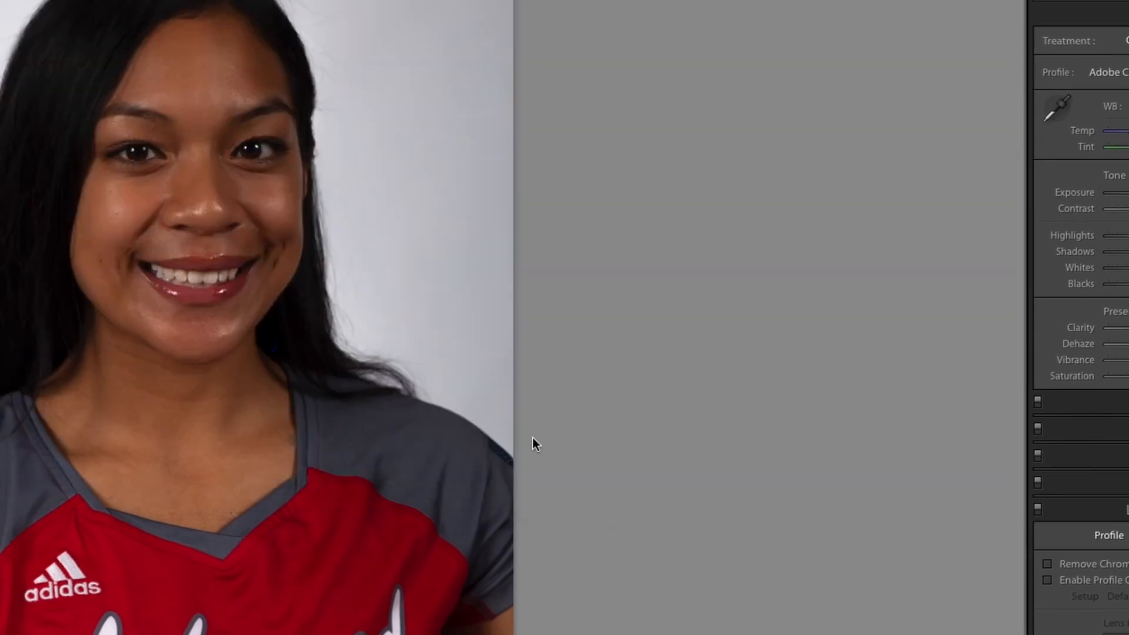